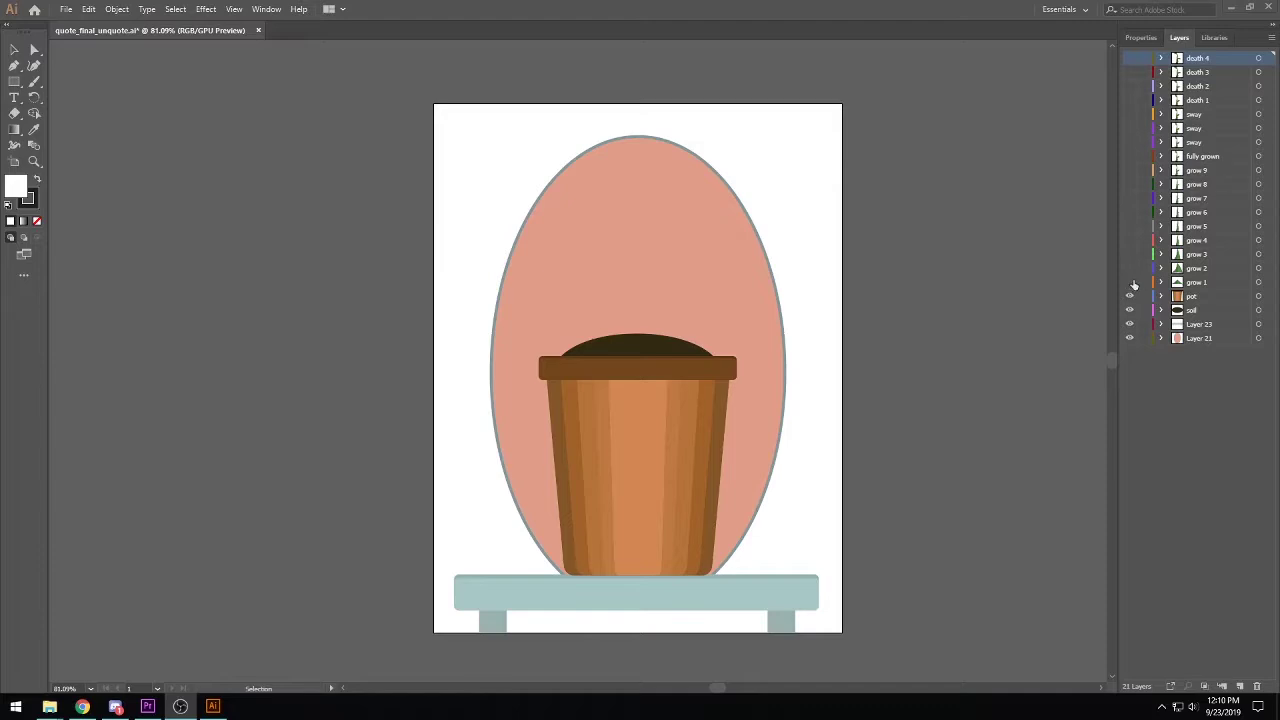
Step: Show the grow 2 frame and toggle grow 3 on and off to compare sprout sizes
click(1130, 282)
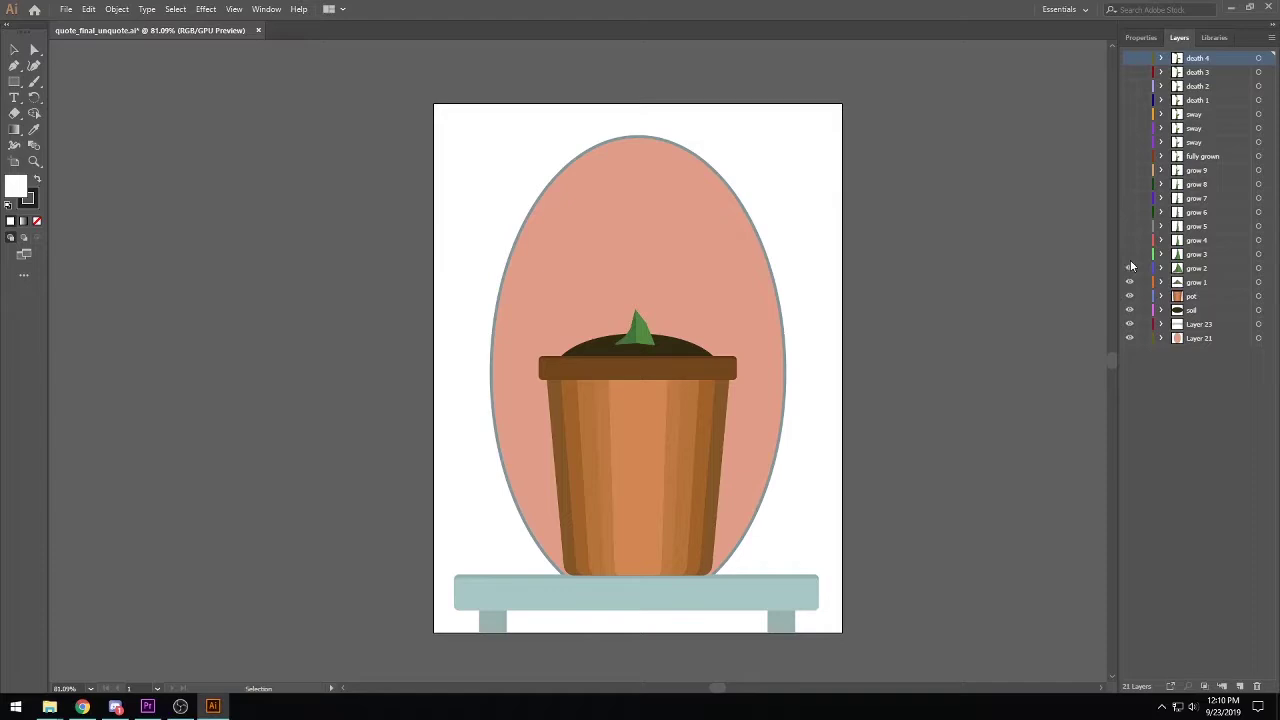
click(1130, 256)
click(1130, 256)
click(1130, 256)
Step: Turn on grow 4 through grow 9 and fully grown, comparing the grow 7 side leaf
click(1130, 242)
click(1130, 228)
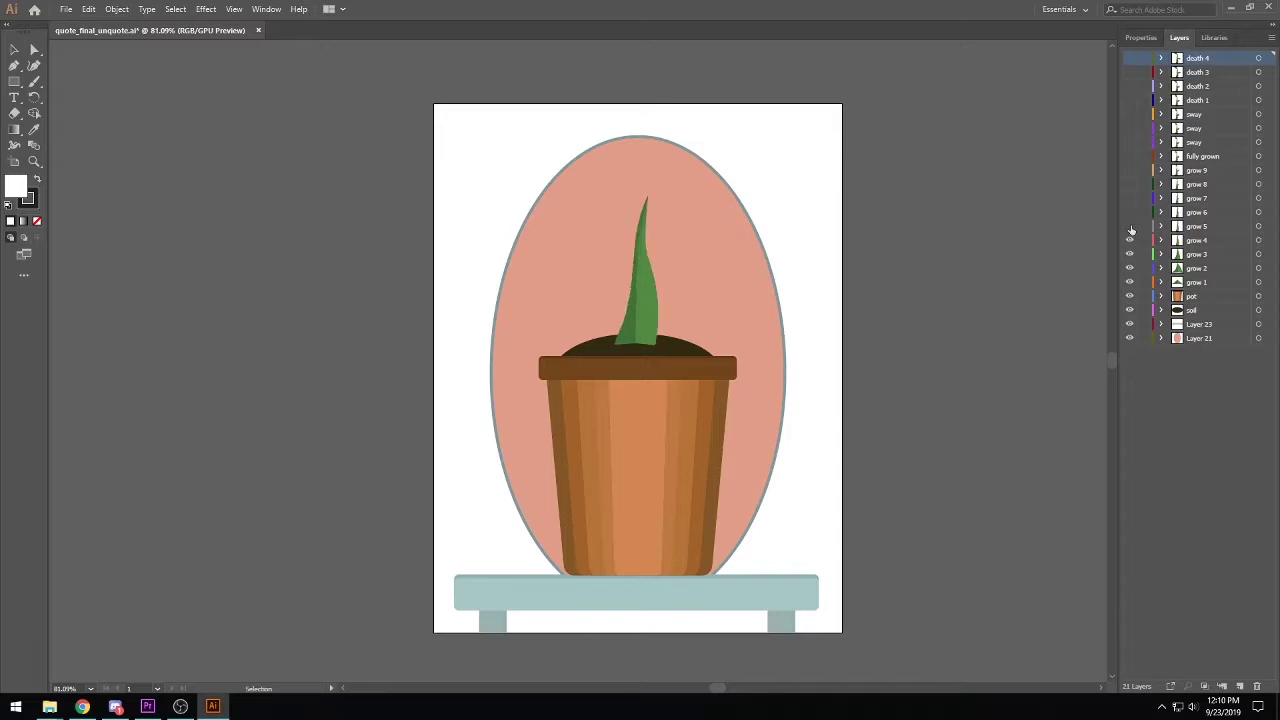
click(1130, 214)
click(1130, 200)
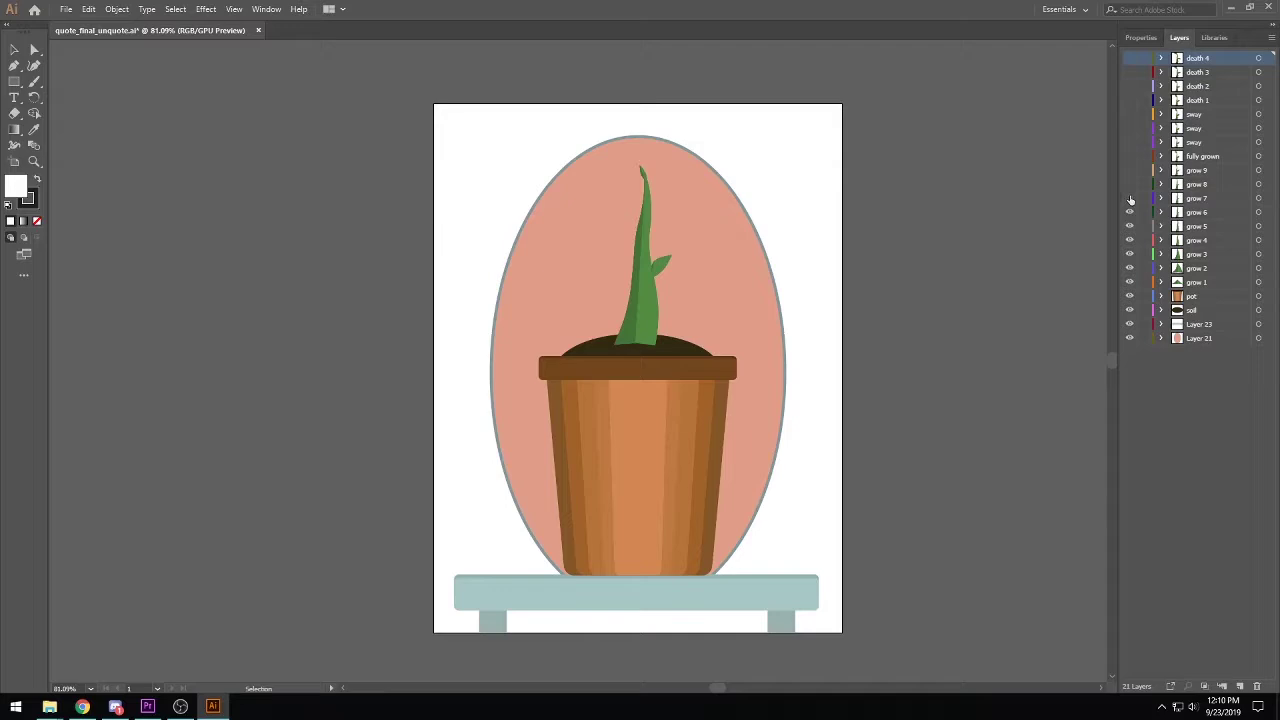
click(1130, 200)
click(1130, 198)
click(1130, 170)
Step: Show the sway frames, briefly hiding the middle one to compare
click(1130, 142)
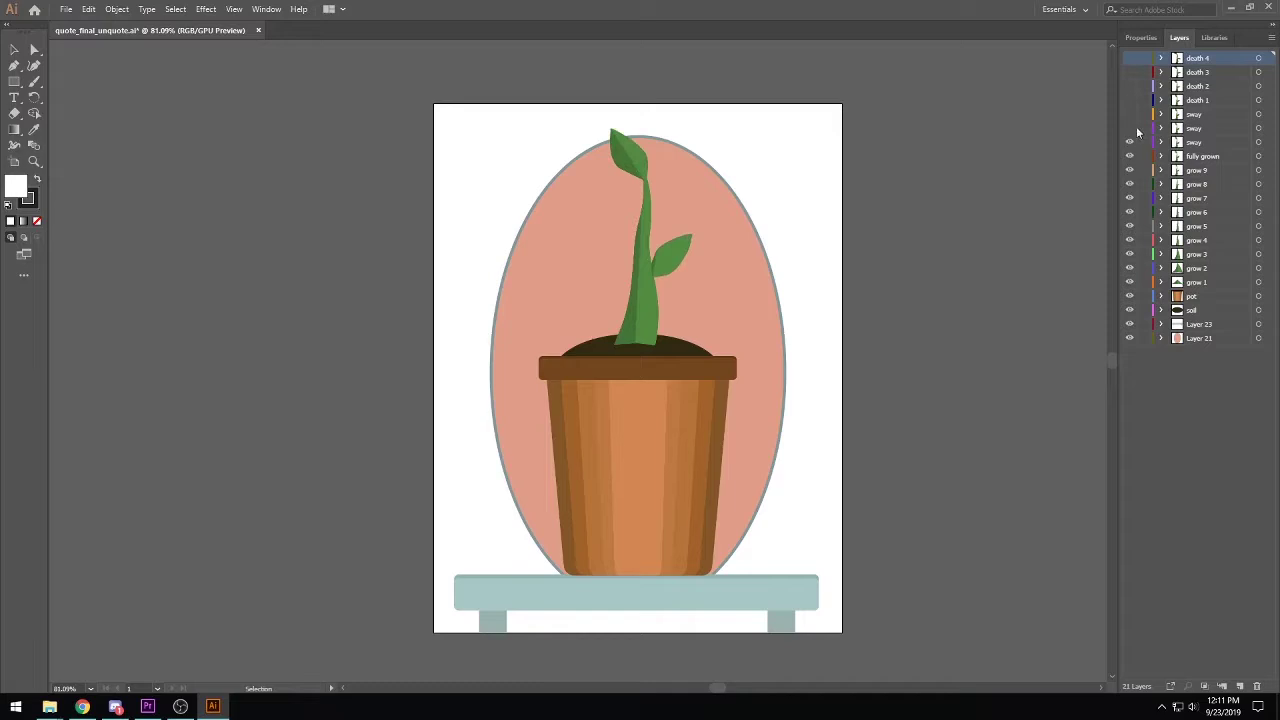
click(1130, 128)
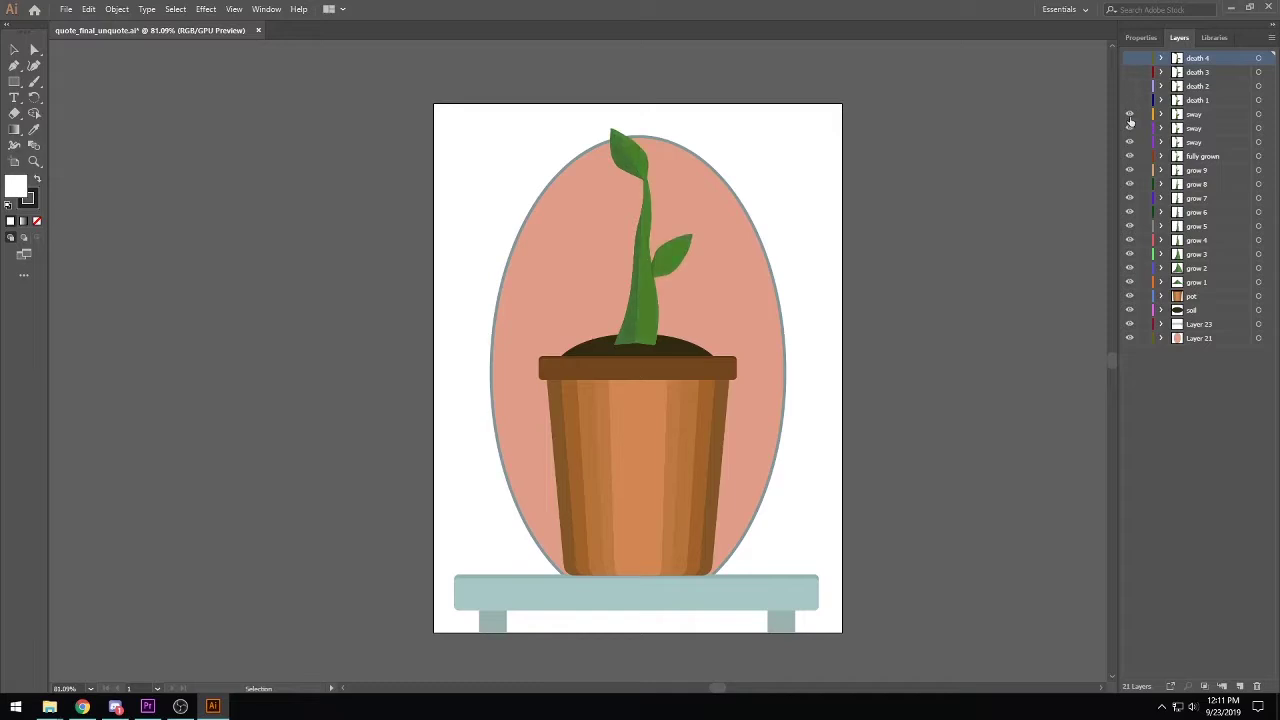
click(1130, 128)
click(1130, 114)
Step: Turn on the death 1, death 2, death 3 and death 4 frames
click(1130, 100)
click(1130, 86)
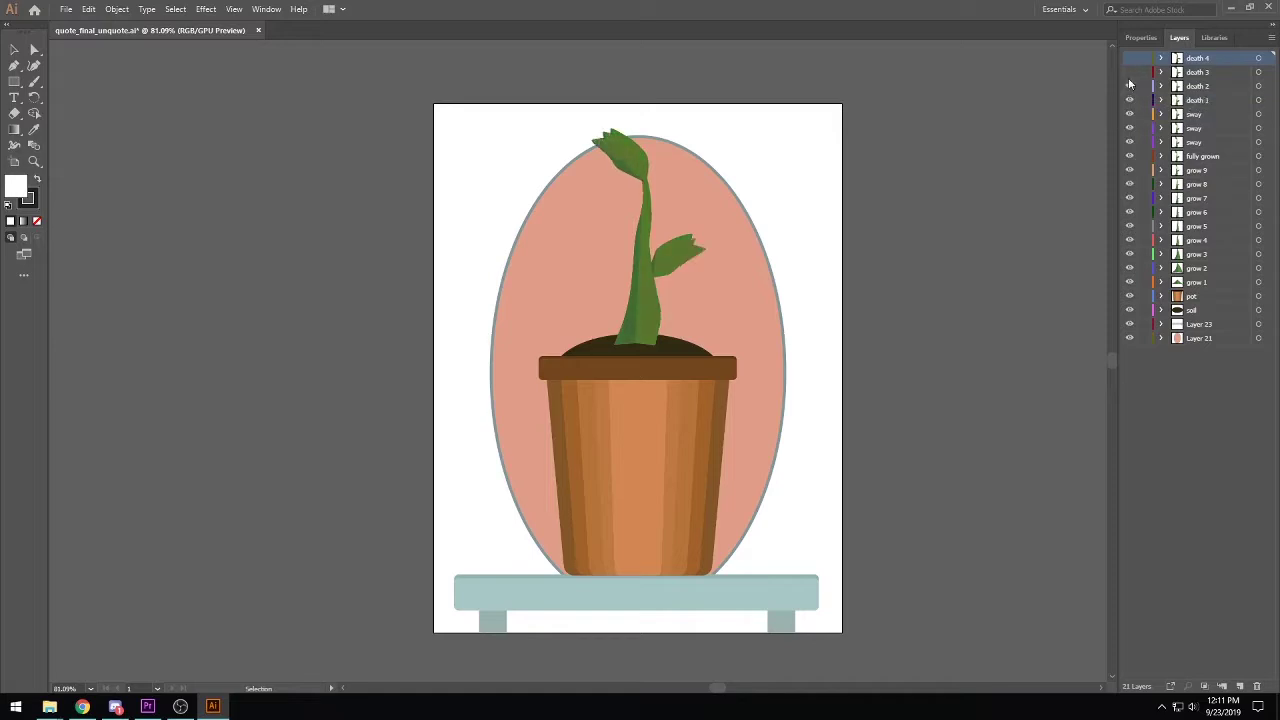
click(1130, 72)
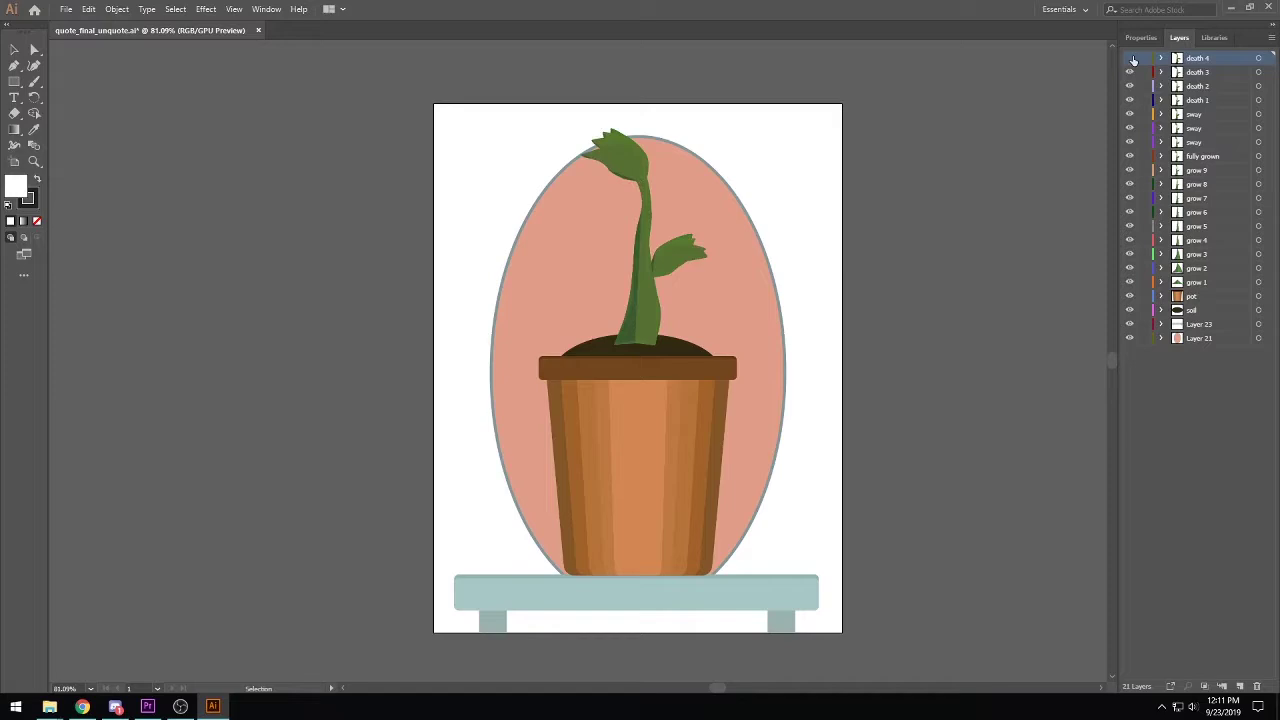
click(1131, 58)
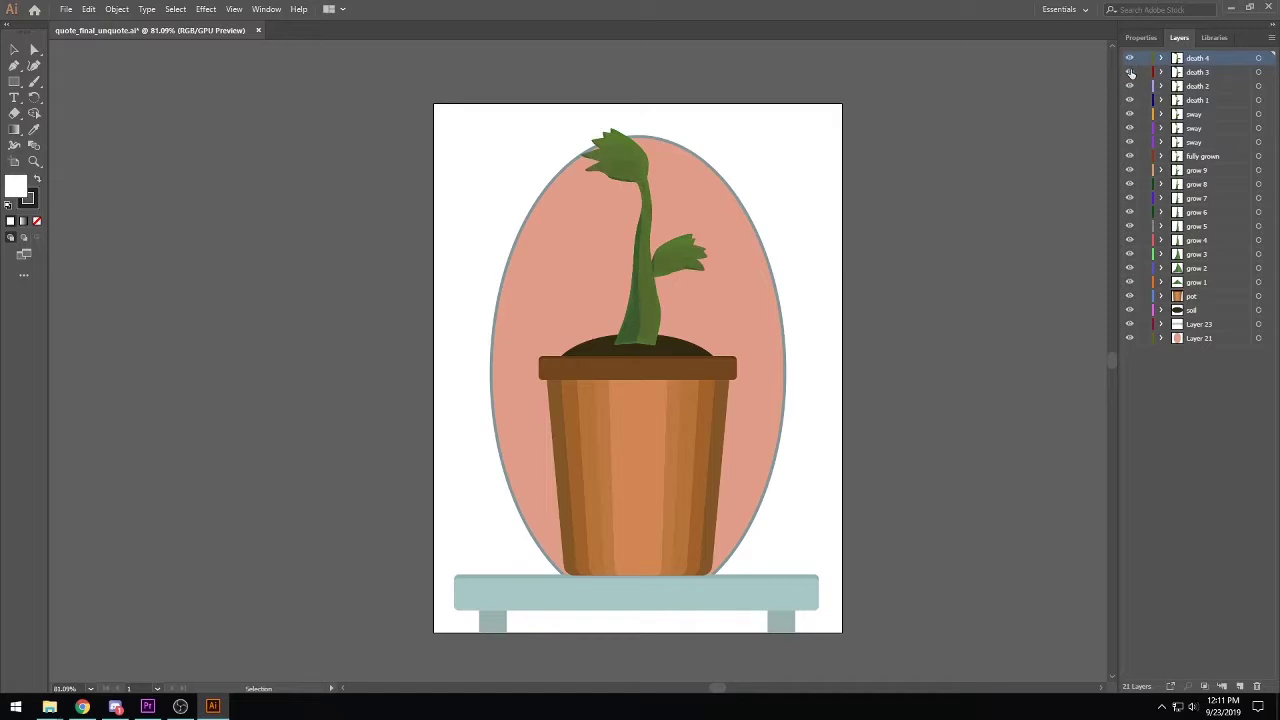
Step: Delete the dark bud shape at the plant top and toggle death 4 to compare
click(609, 137)
key(Delete)
click(1130, 58)
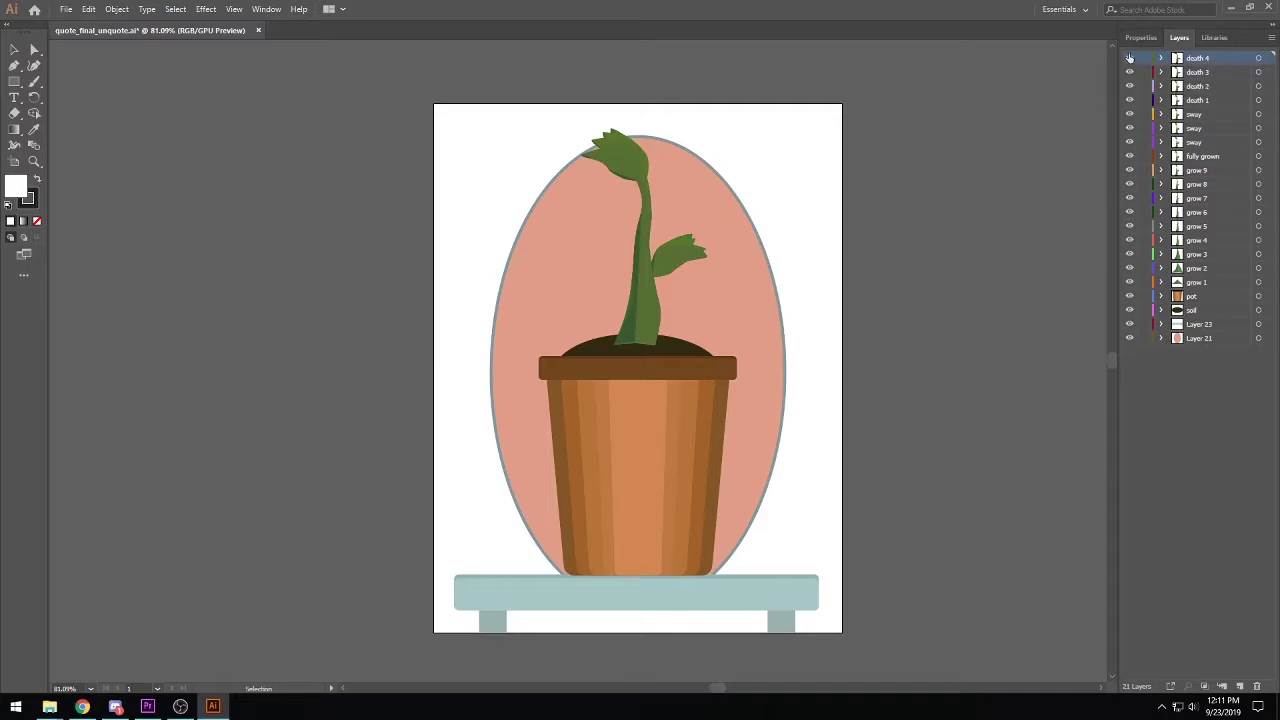
Step: Step the death frames off down to death 1, then back on through death 4
click(1130, 58)
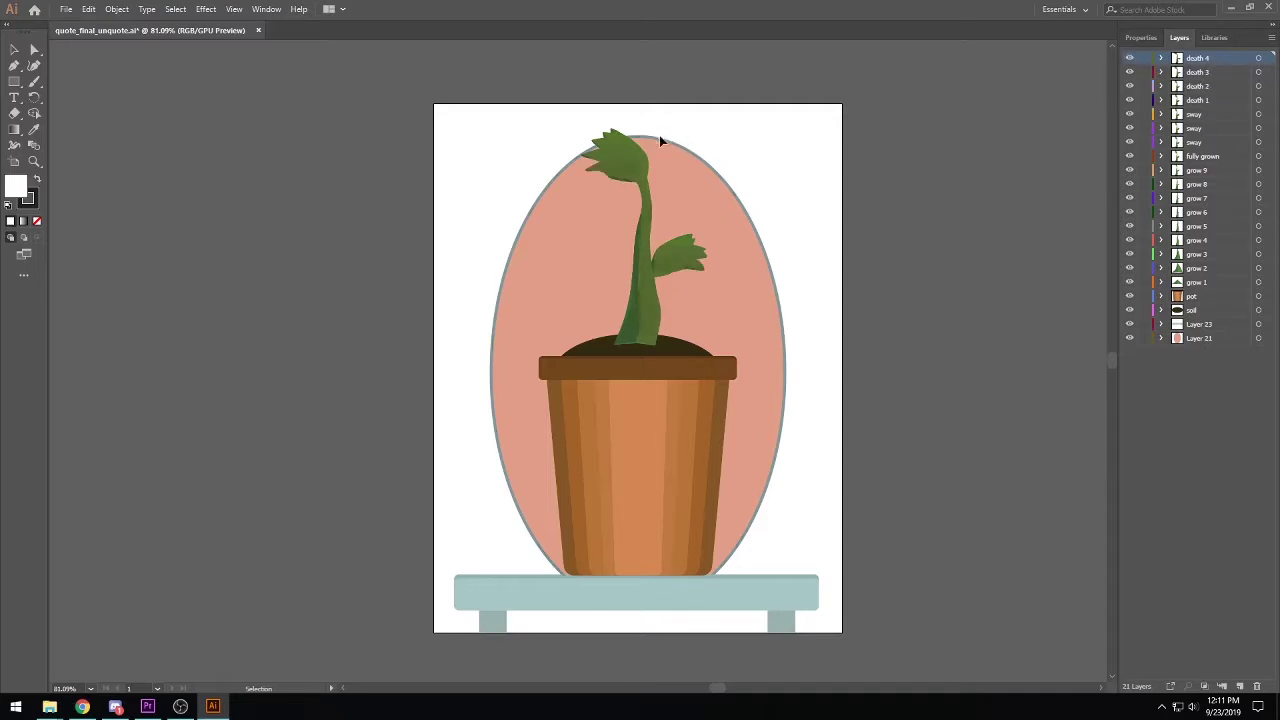
click(1130, 58)
click(1130, 86)
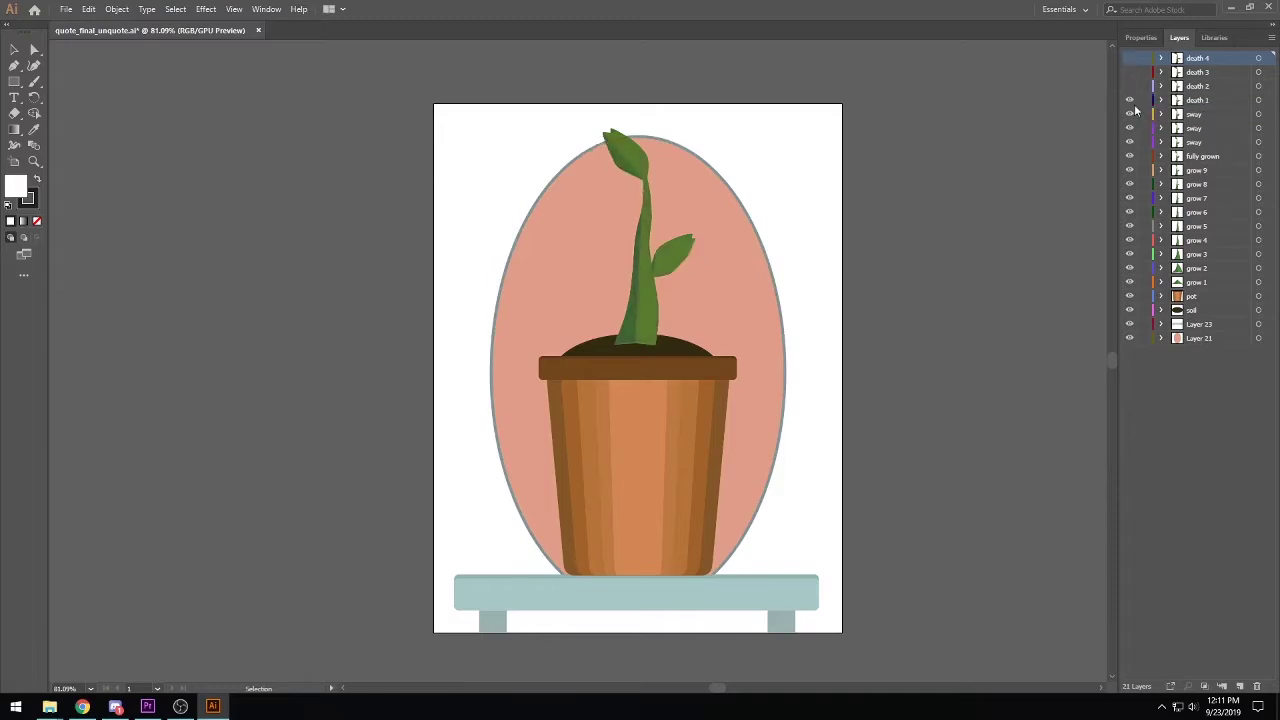
click(1130, 100)
click(1130, 100)
click(1130, 86)
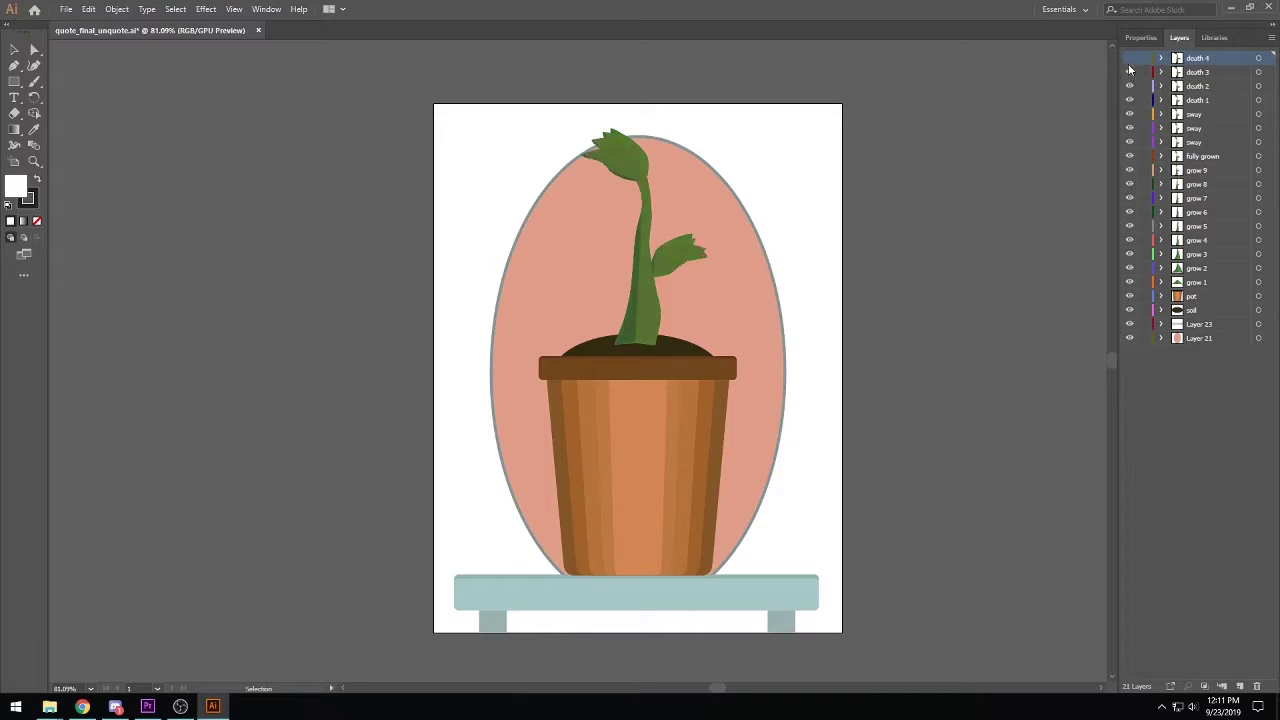
click(1128, 58)
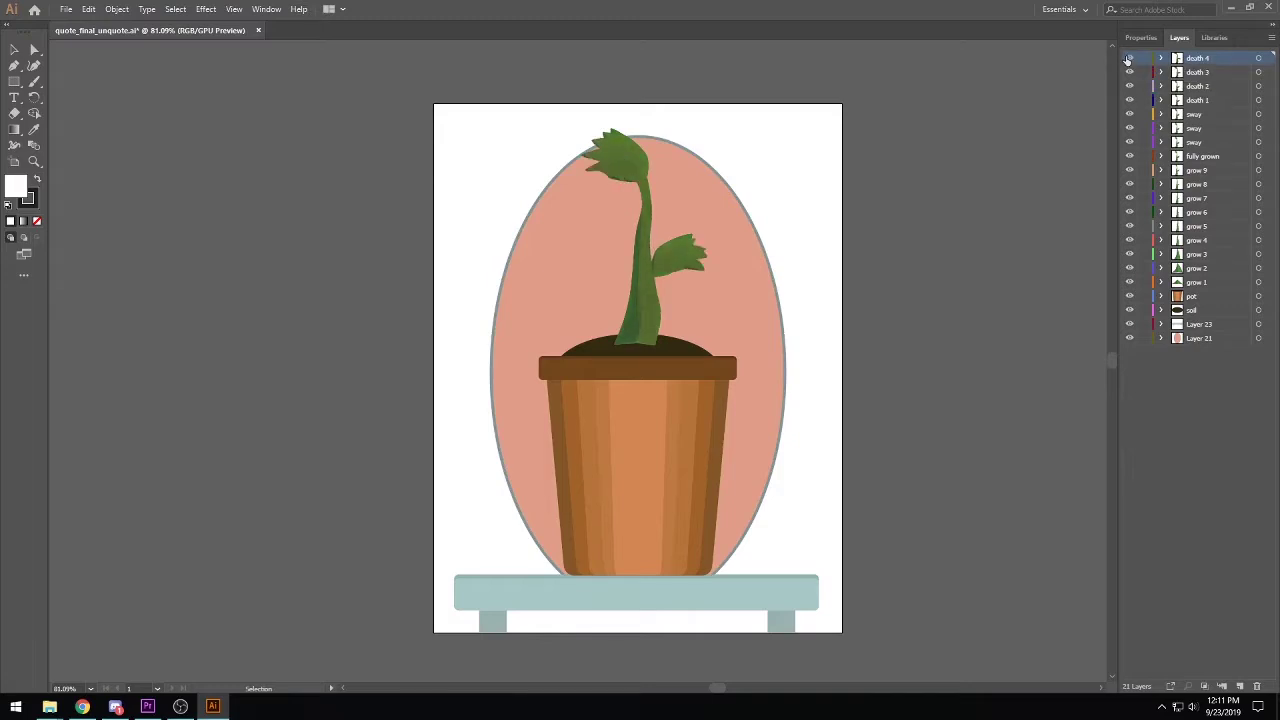
Step: Flick death 4 to compare, then hide the death, sway and fully grown frames
click(1129, 58)
click(1131, 60)
click(1131, 62)
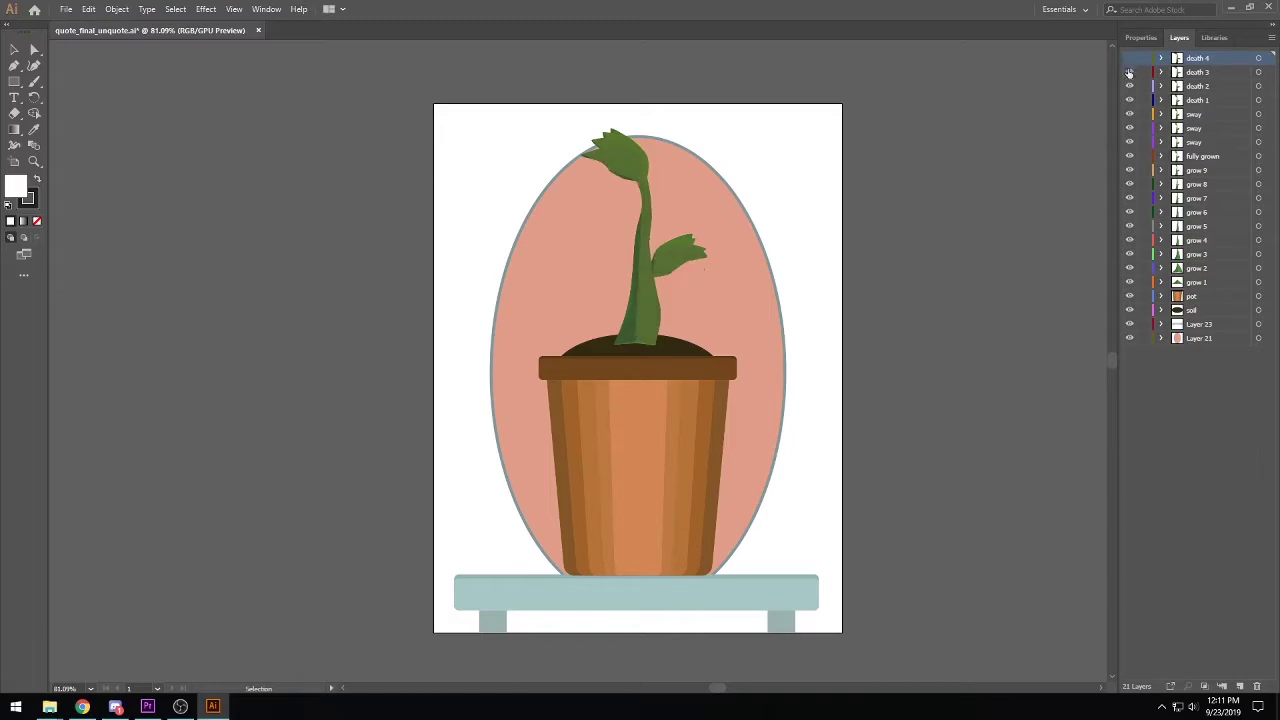
click(1129, 72)
click(1129, 100)
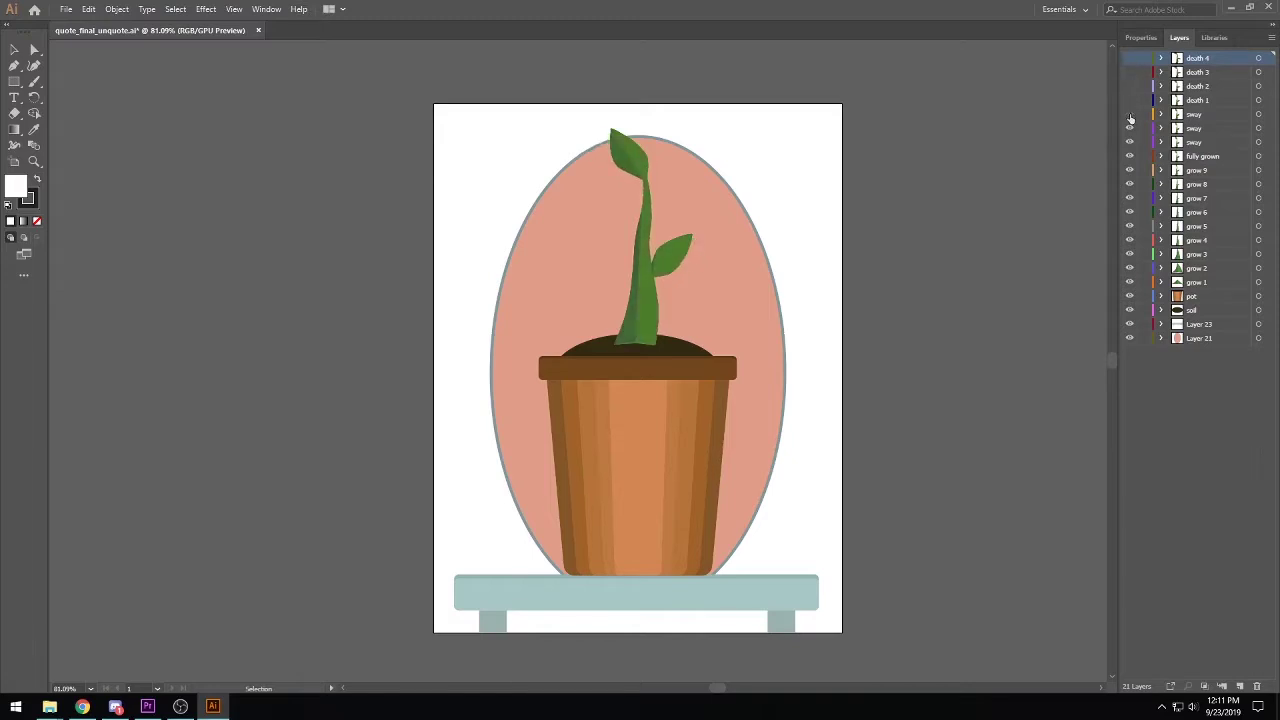
click(1129, 128)
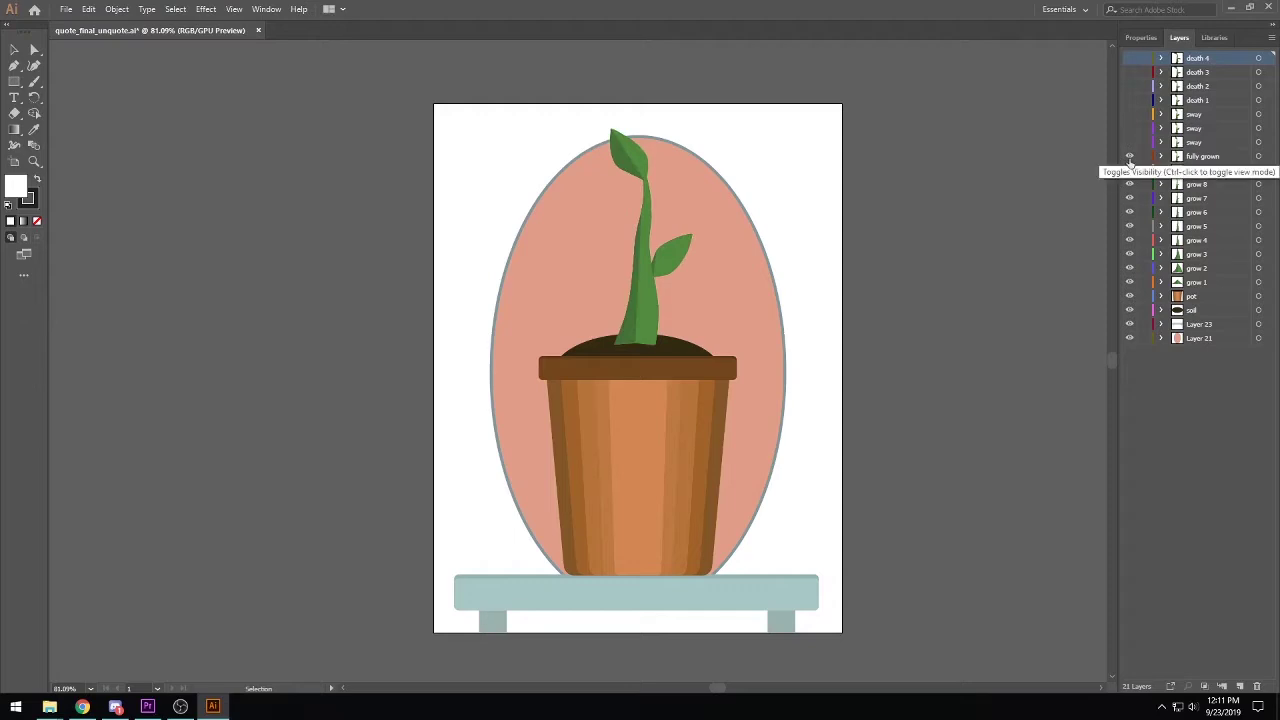
click(1129, 156)
Step: Select the third sway frame and toggle the sway layers to preview the swaying
click(1130, 170)
click(1200, 142)
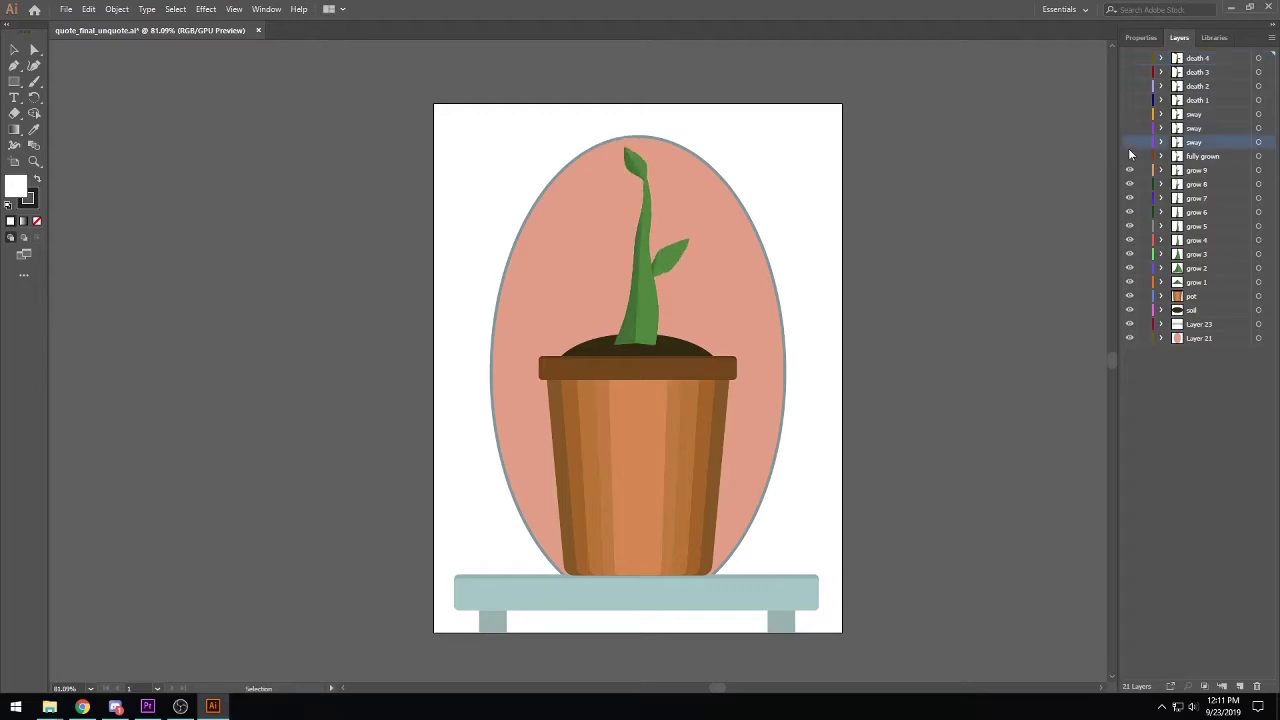
click(1130, 142)
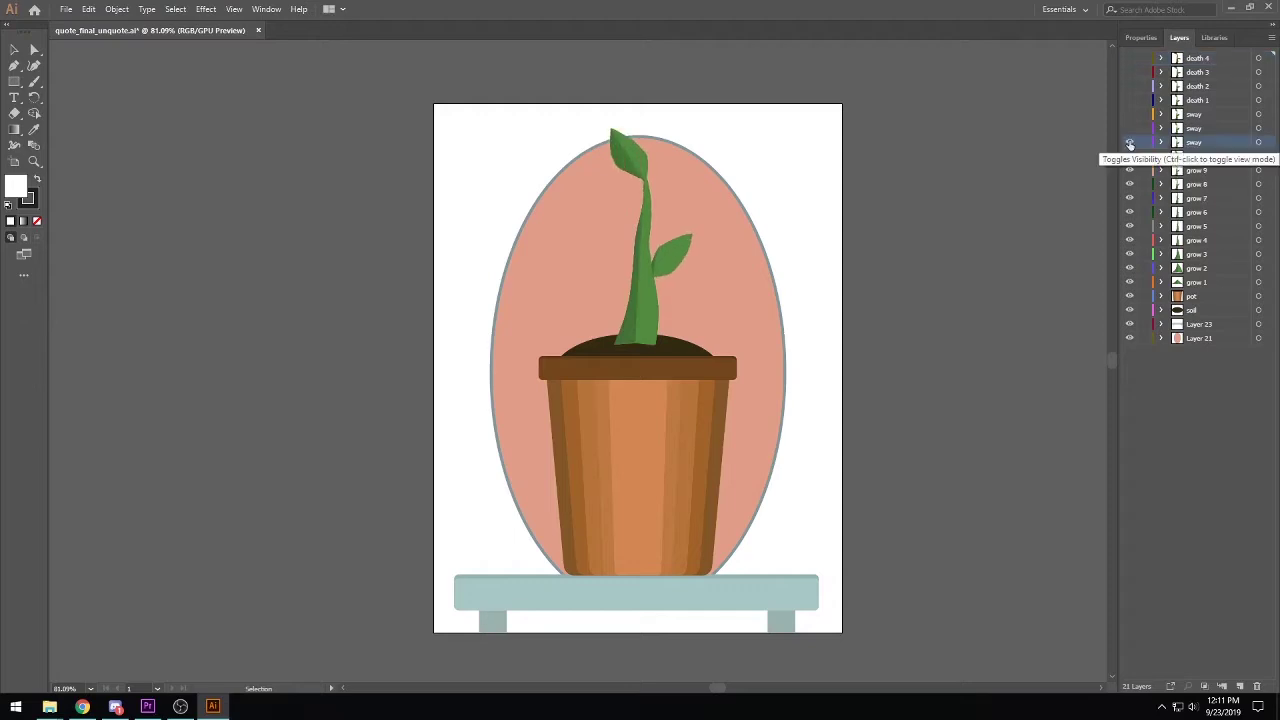
click(1130, 142)
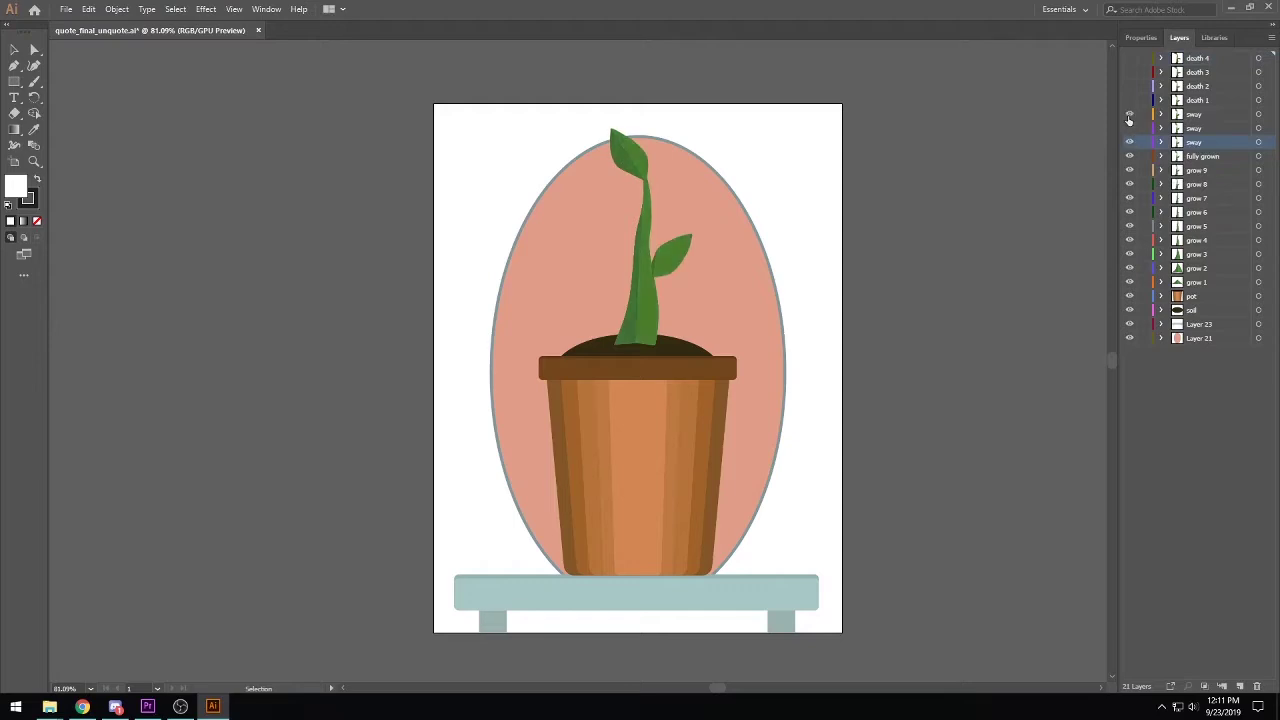
click(1130, 128)
click(1130, 115)
click(1130, 115)
click(1130, 129)
click(1130, 115)
Step: Show the death frames one by one, then hide the death and sway frames again
click(1130, 100)
click(1130, 72)
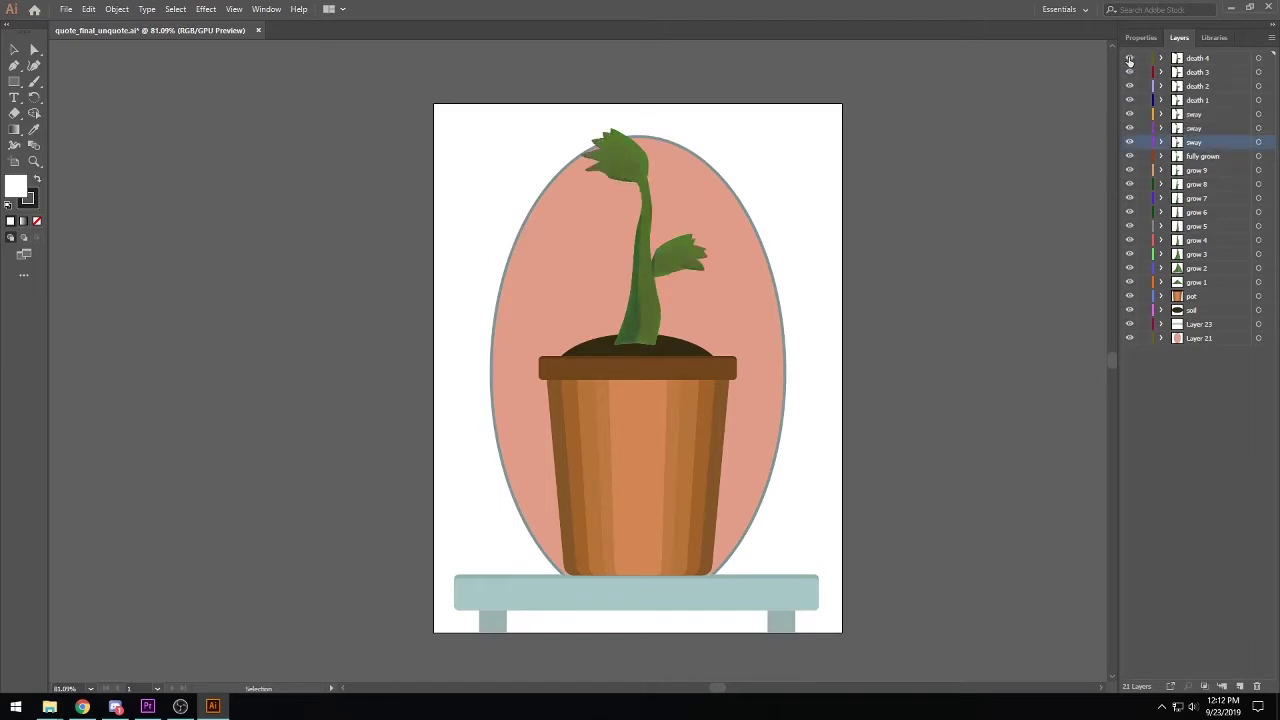
click(1130, 58)
click(1130, 86)
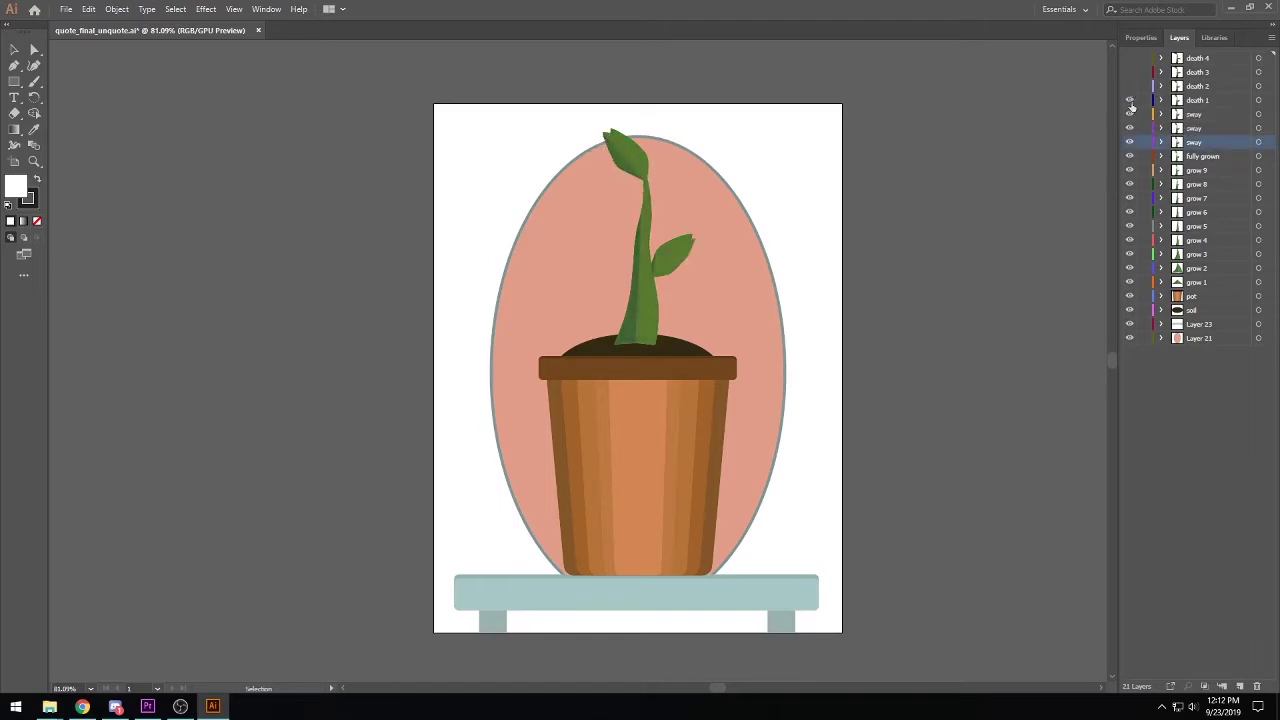
click(1130, 114)
click(1130, 142)
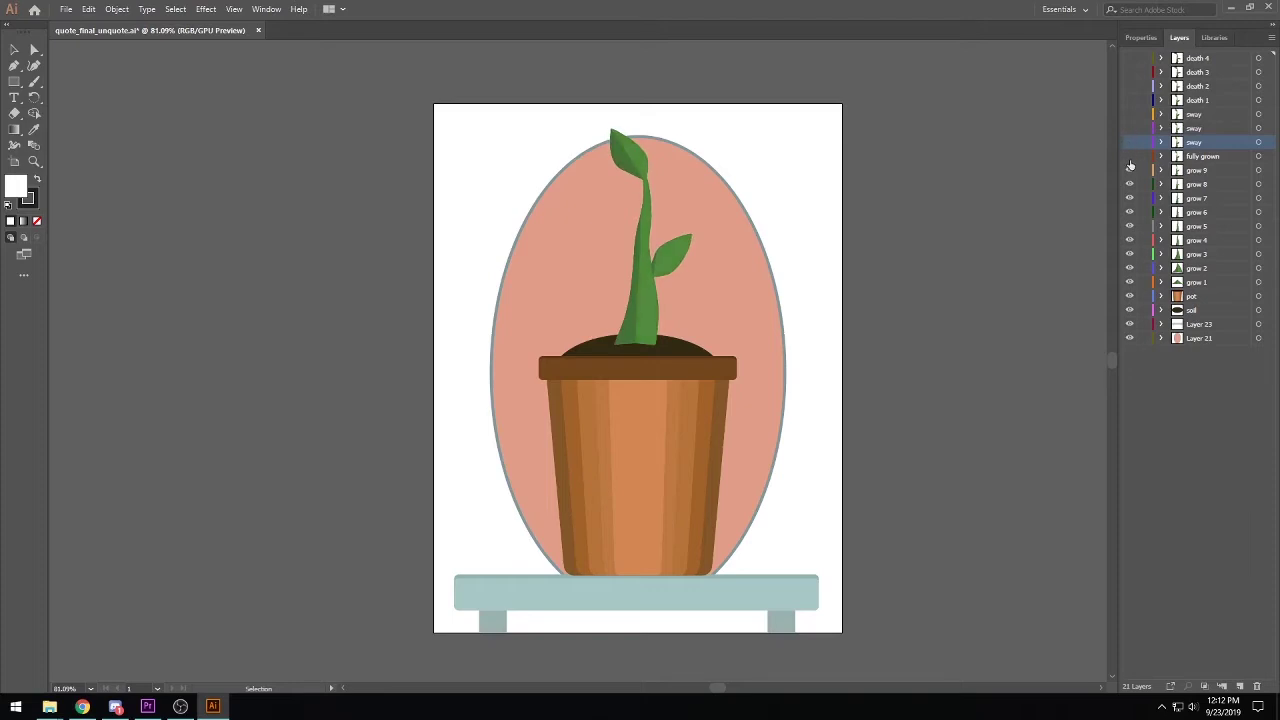
Step: Hide grow 9 through grow 5, then bring grow 4 through grow 8 back on
click(1130, 170)
click(1130, 198)
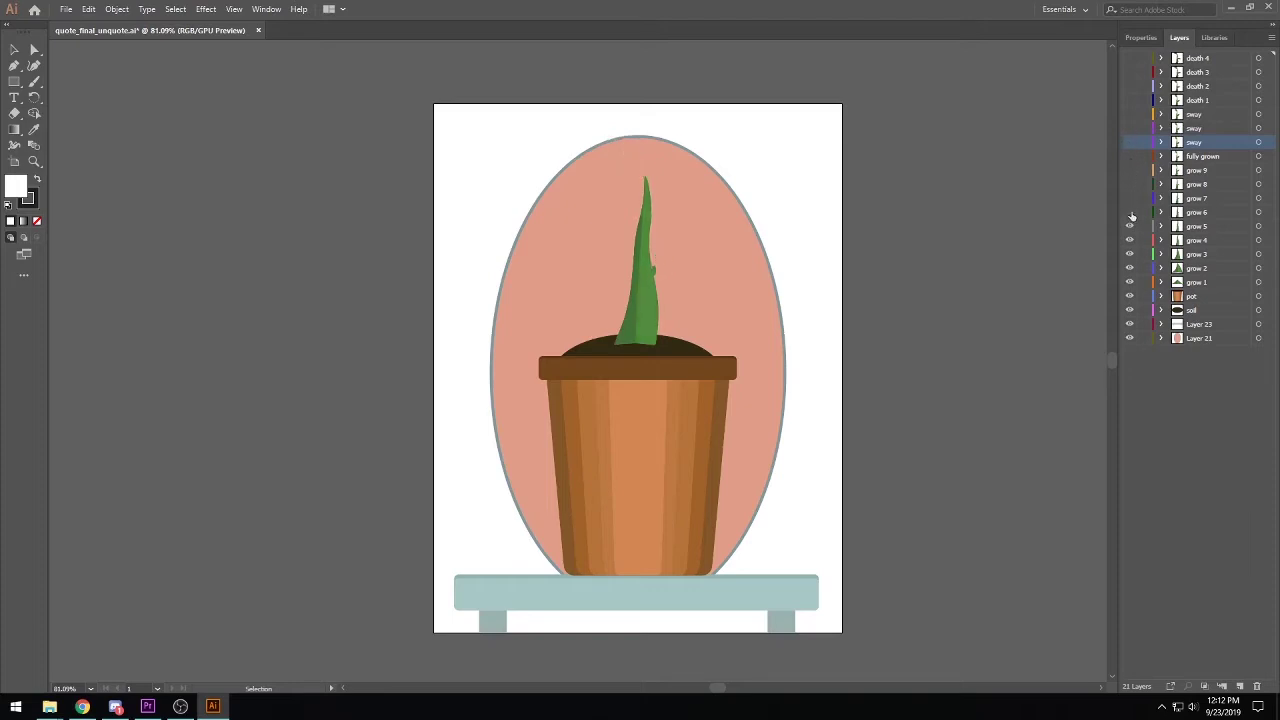
click(1130, 226)
click(1130, 226)
click(1130, 240)
click(1130, 226)
click(1130, 198)
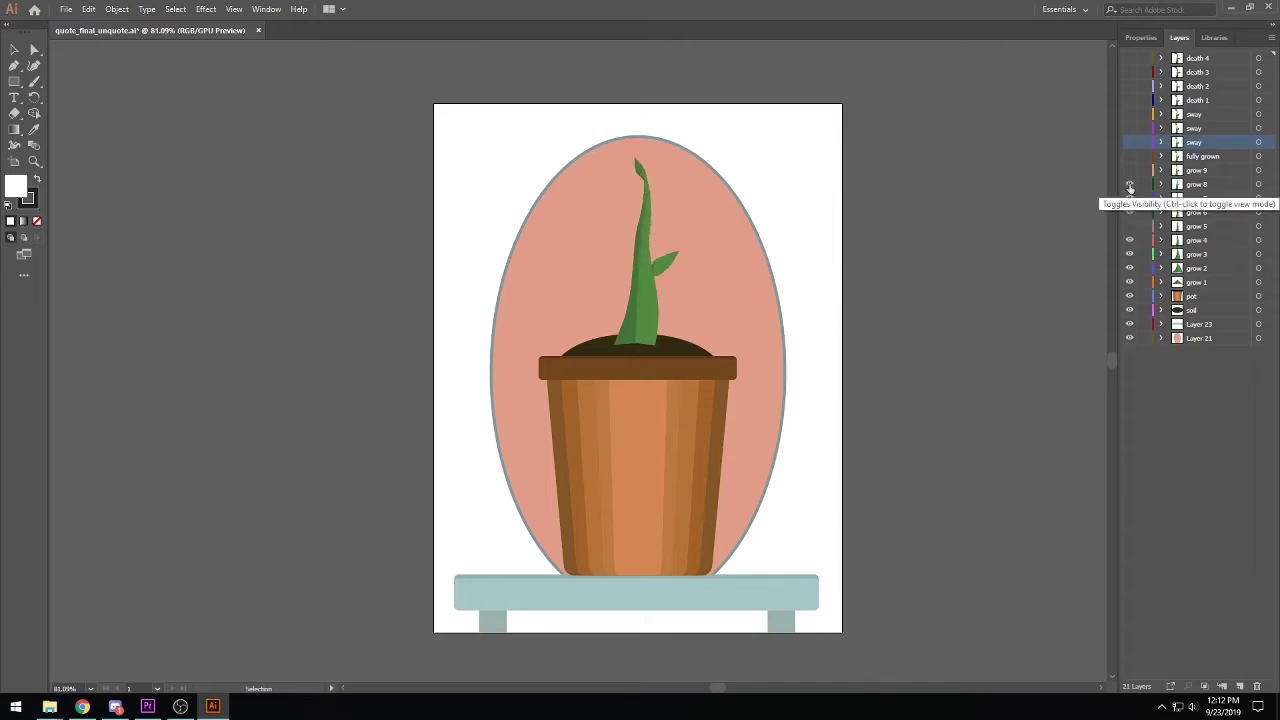
click(1130, 184)
click(1130, 184)
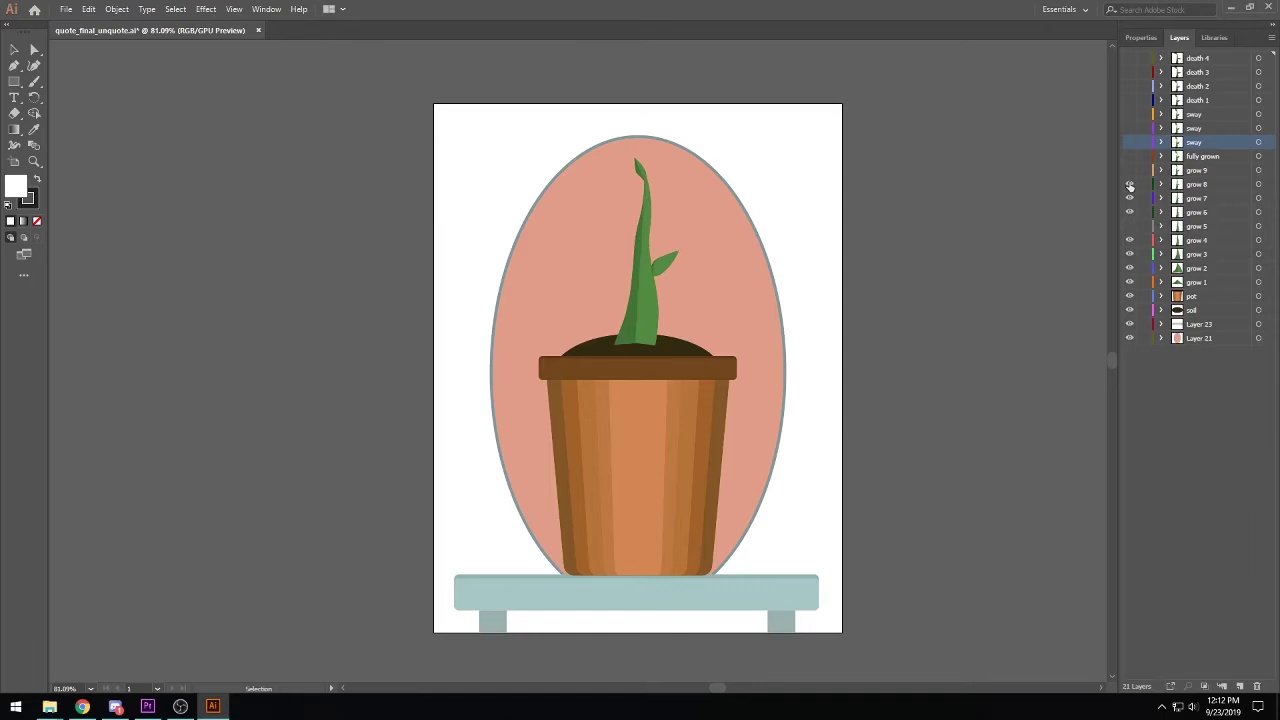
Step: Toggle the later growth frames and grow 9 to compare leaf shapes
click(1130, 187)
click(1130, 187)
click(1130, 187)
click(1130, 173)
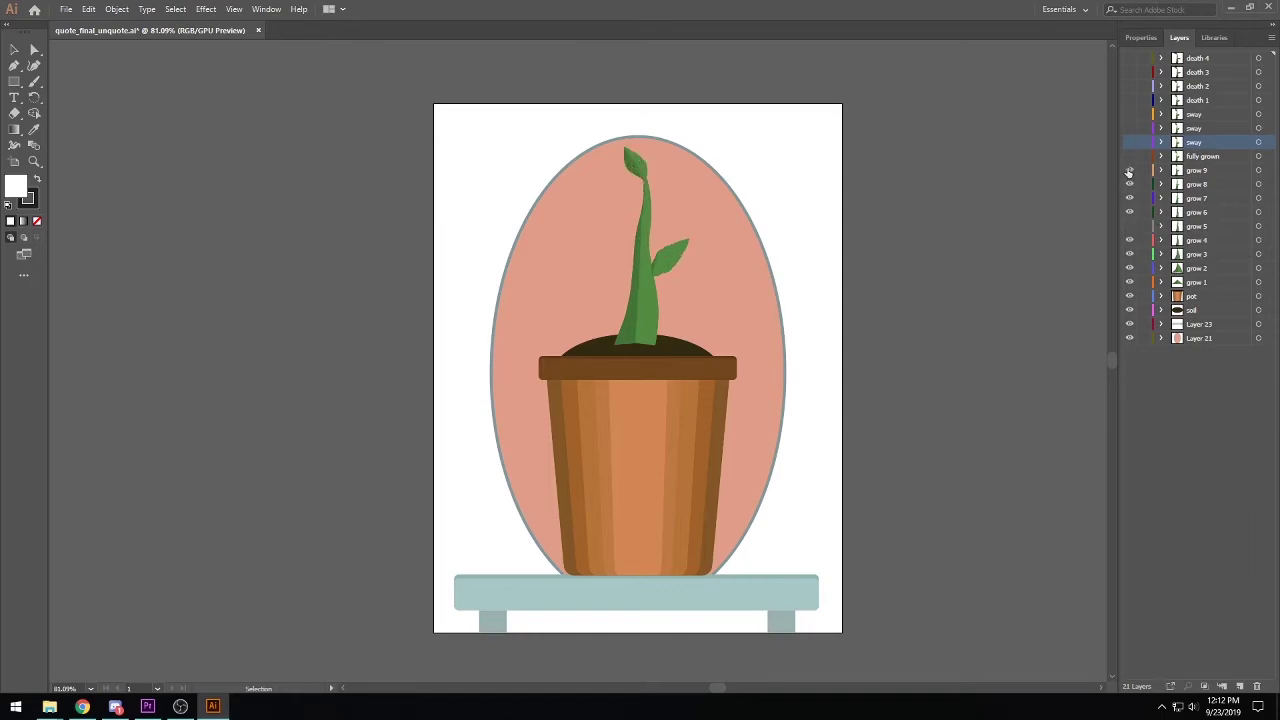
click(1130, 172)
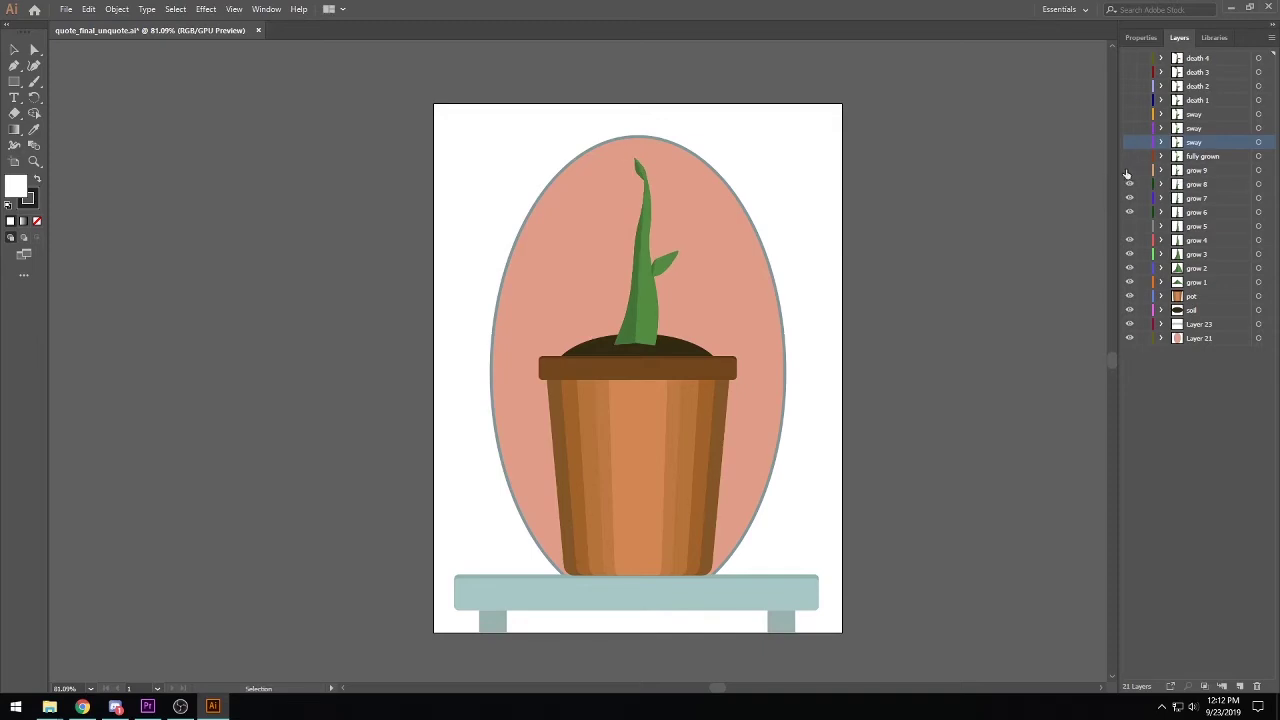
Step: Flip grow 9 and fully grown on and off, leaving fully grown hidden
click(1129, 171)
click(1129, 171)
click(1130, 171)
click(1130, 171)
click(1131, 170)
click(1130, 170)
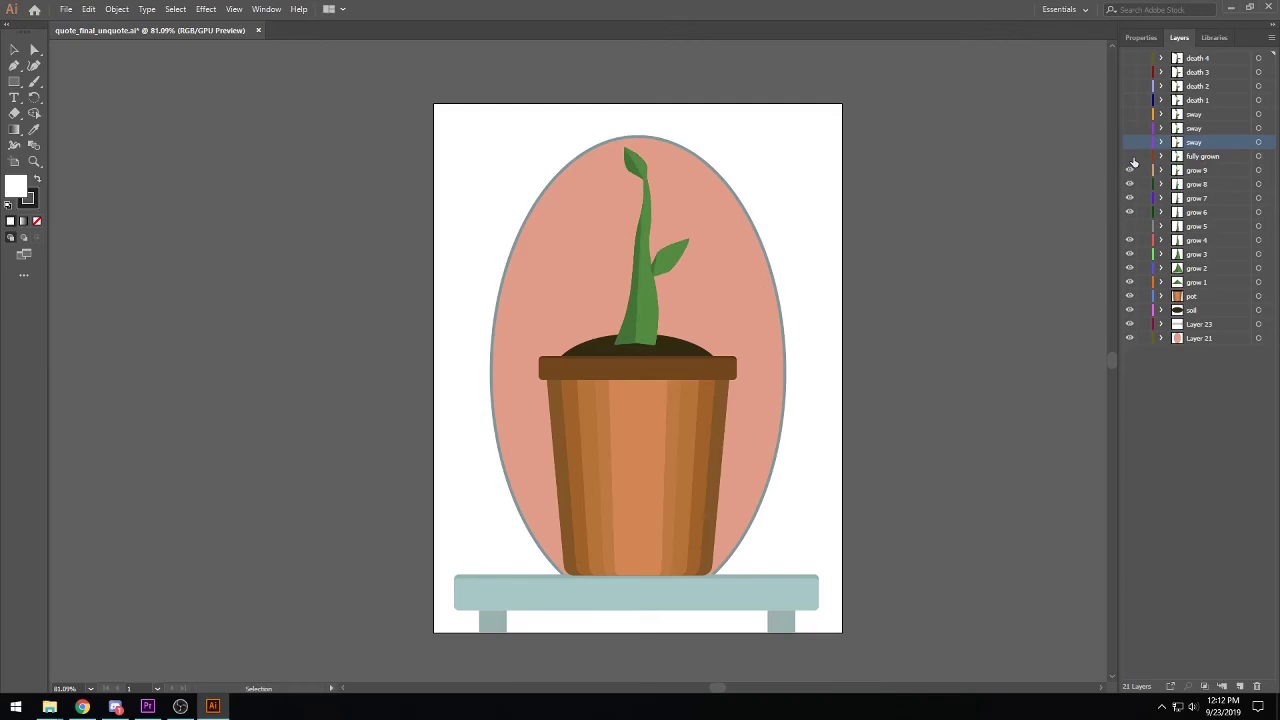
Step: Flick fully grown, show sway and death 1, then drag-hide them and hide grow 6
click(1131, 157)
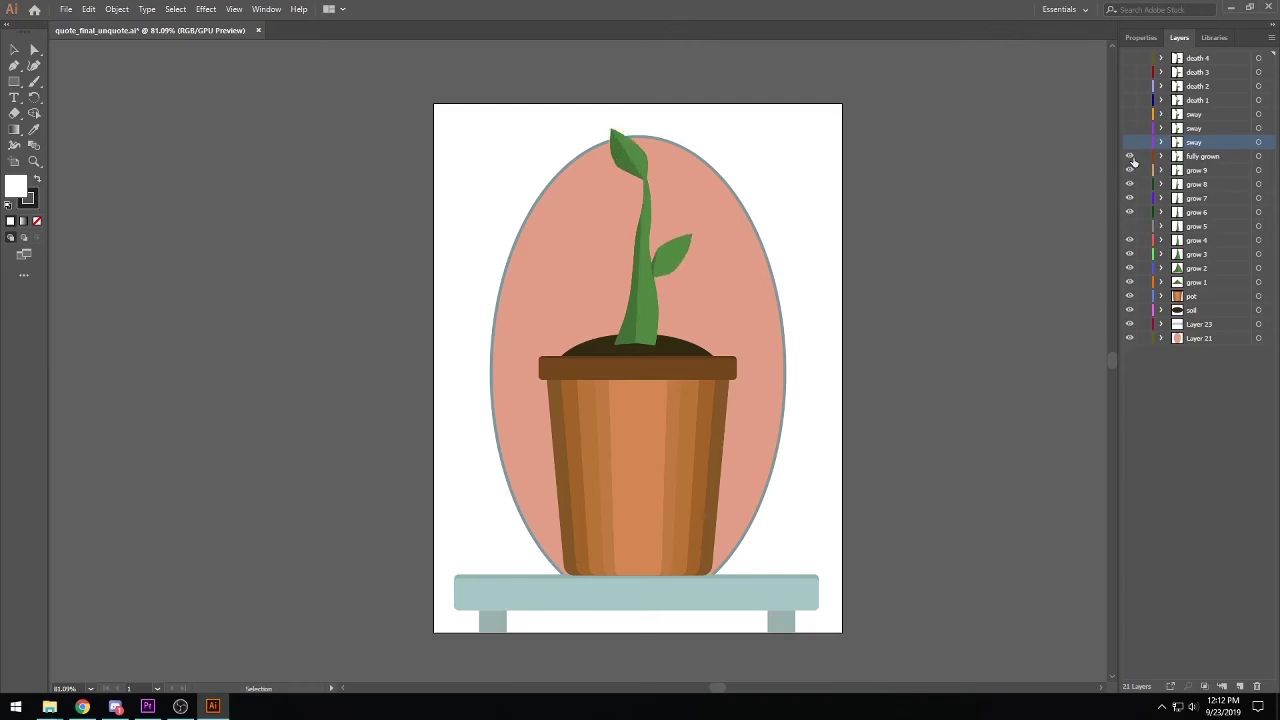
click(1131, 157)
click(1130, 143)
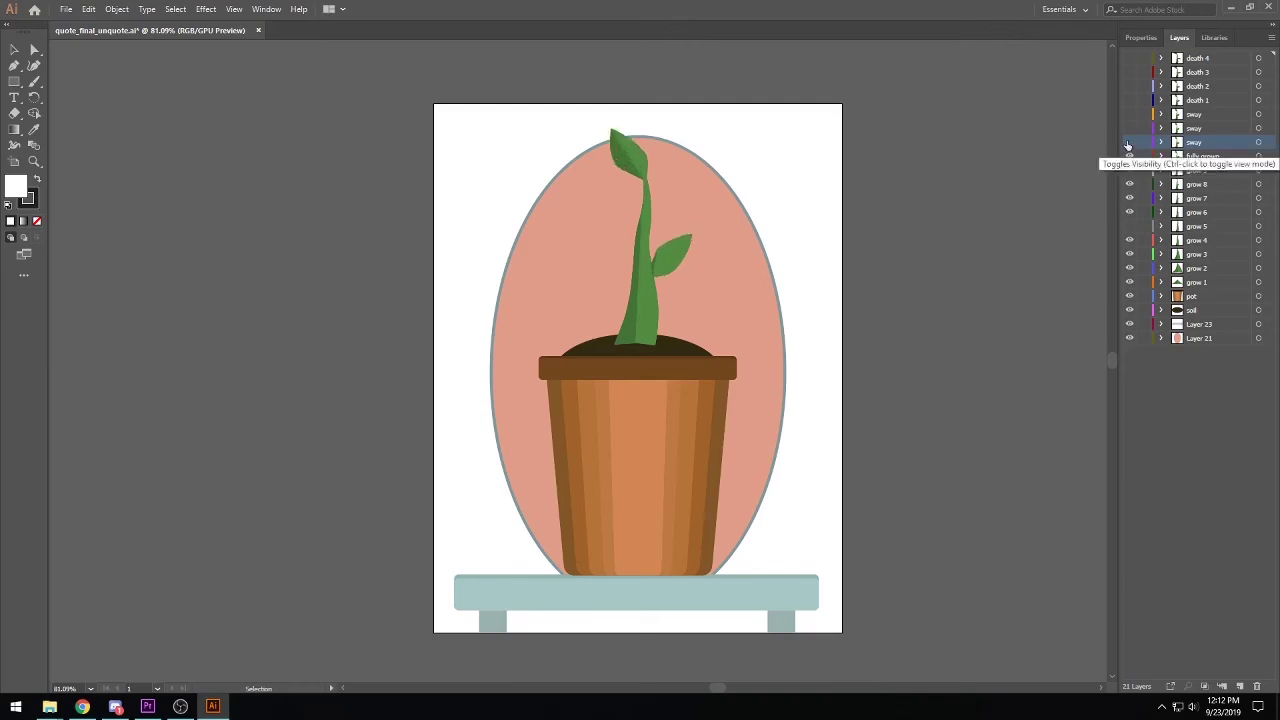
click(1130, 129)
click(1130, 115)
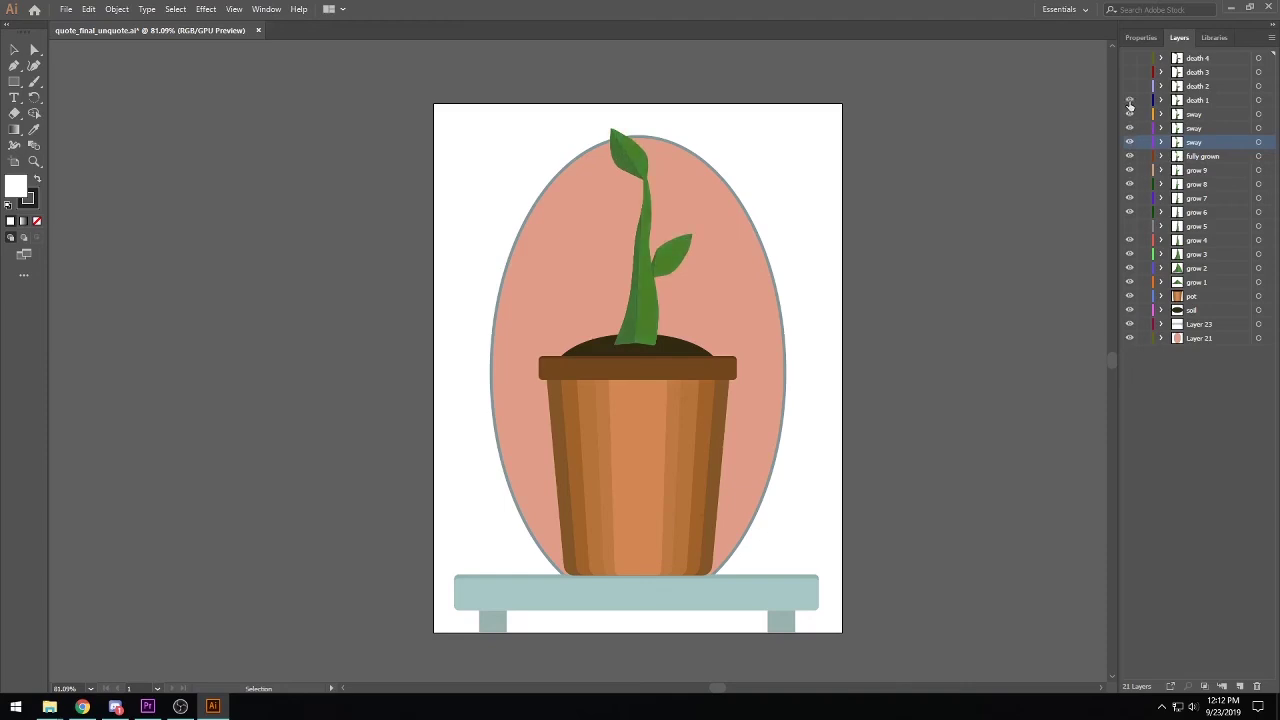
click(1130, 87)
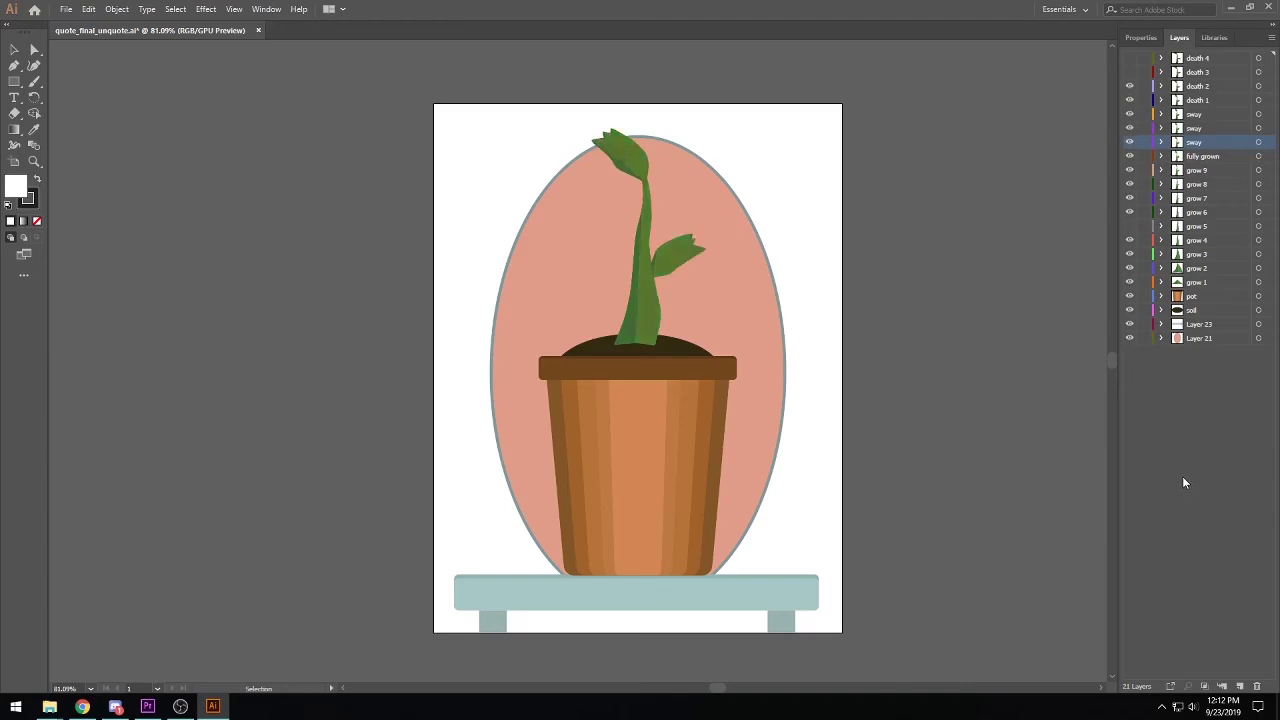
drag(1130, 87, 1130, 226)
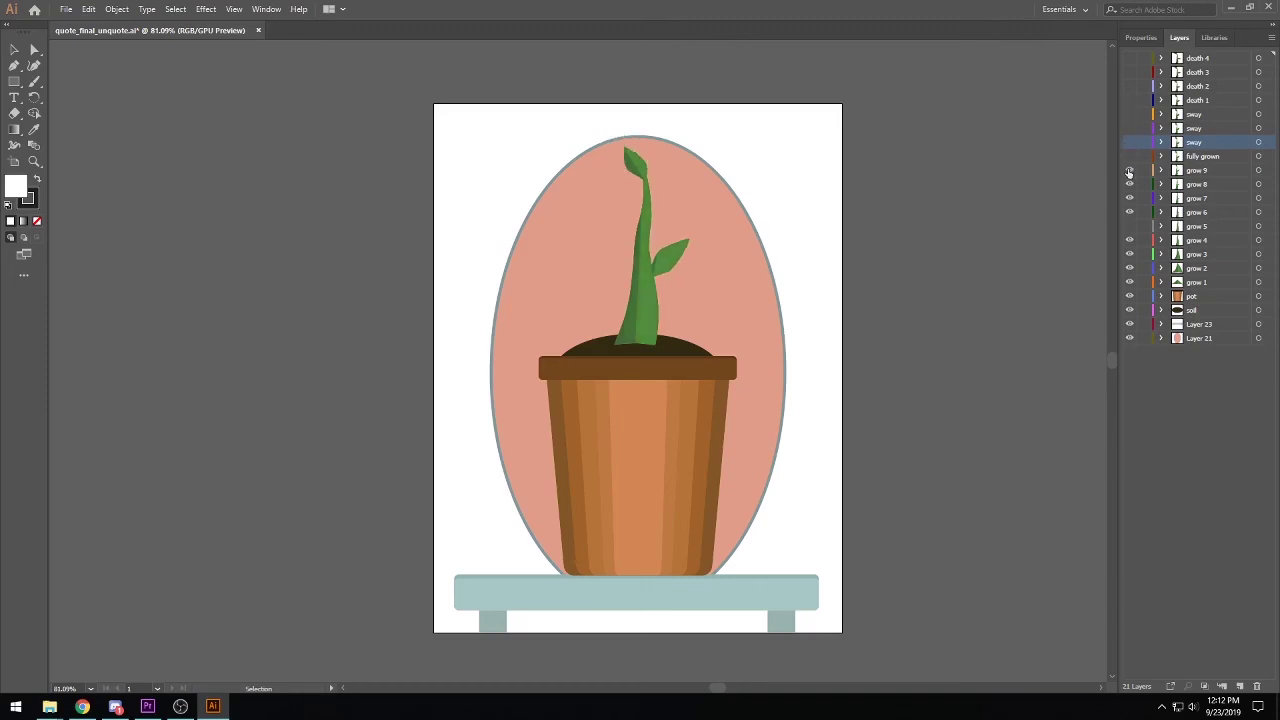
click(1130, 212)
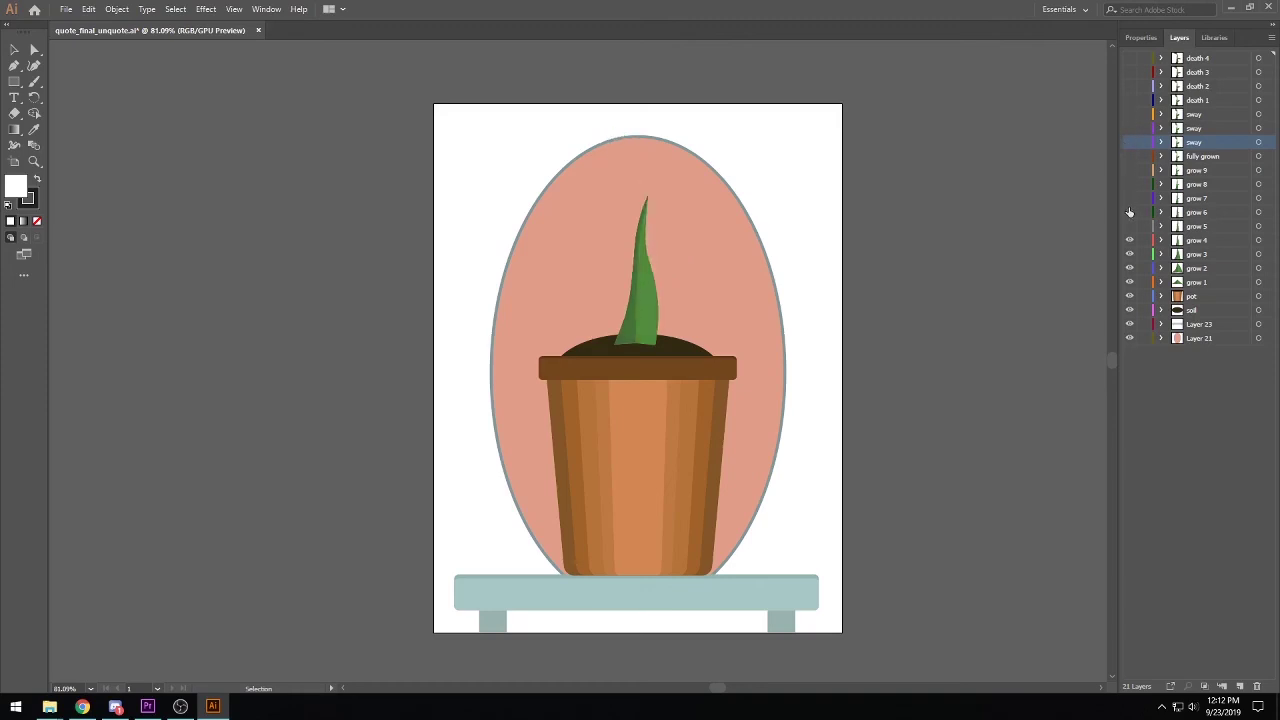